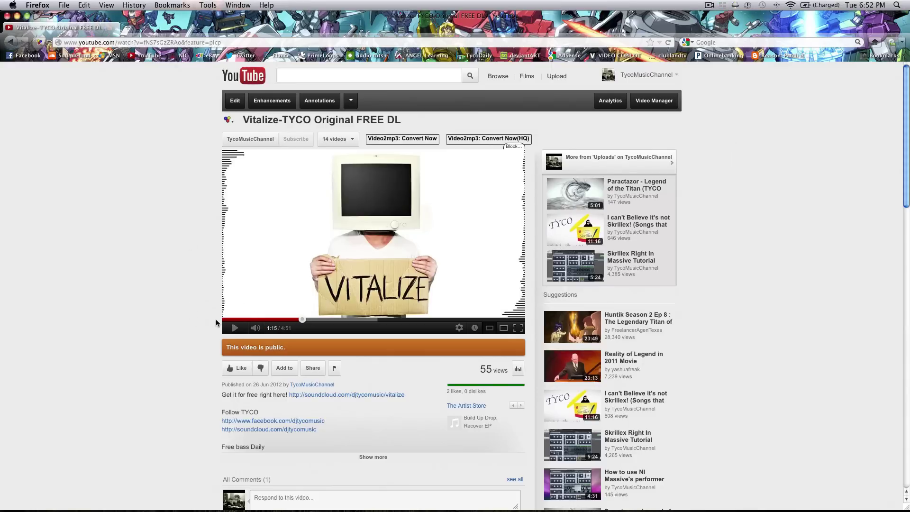
- Play the Vitalize-TYCO Original FREE DL video from 1:15 and pause it at 1:36
left_click(233, 330)
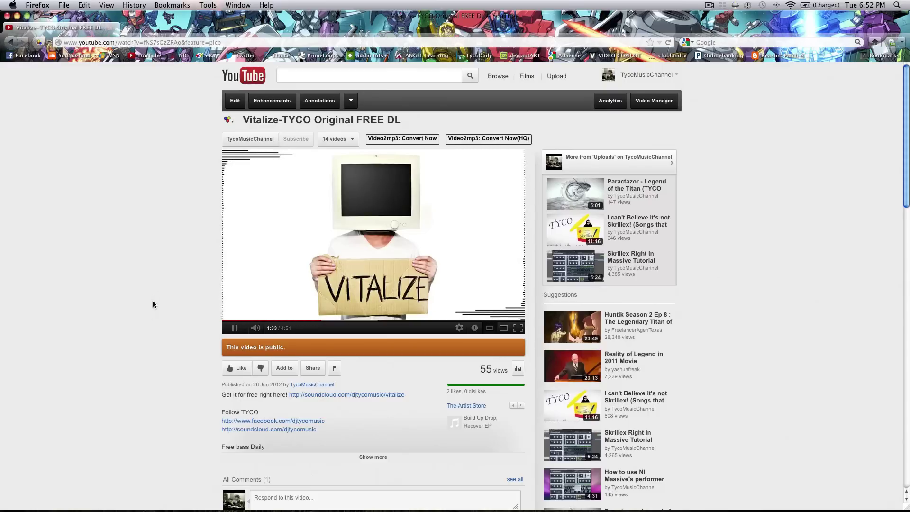
left_click(231, 328)
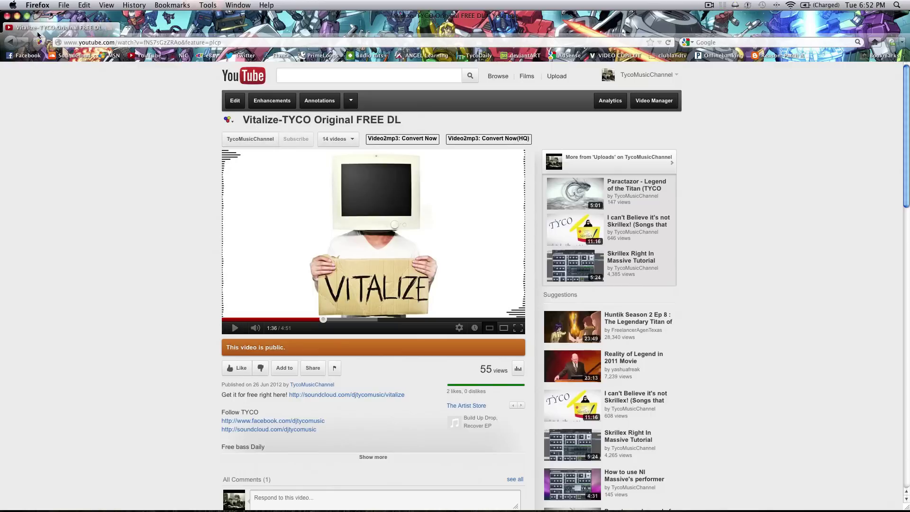
- Close the YouTube Firefox window and open Untitled Project.aep in After Effects from the Dock
left_click(7, 16)
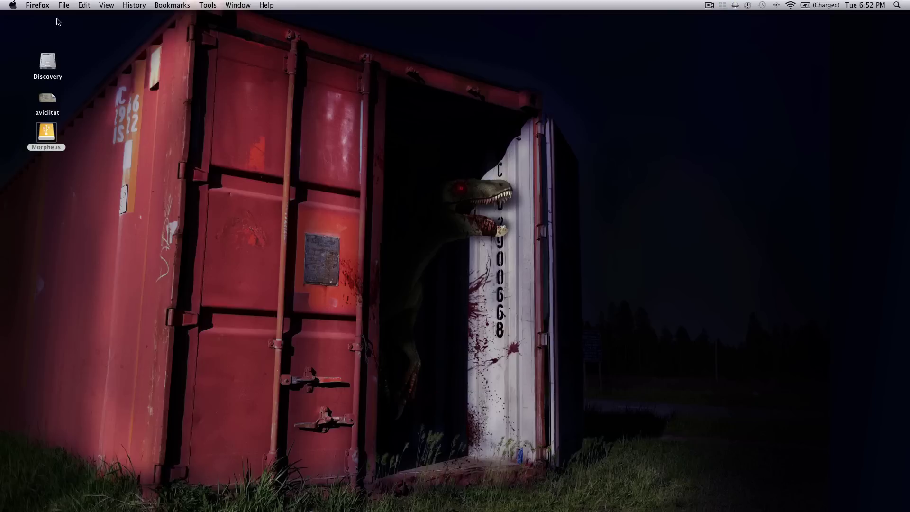
left_click(339, 120)
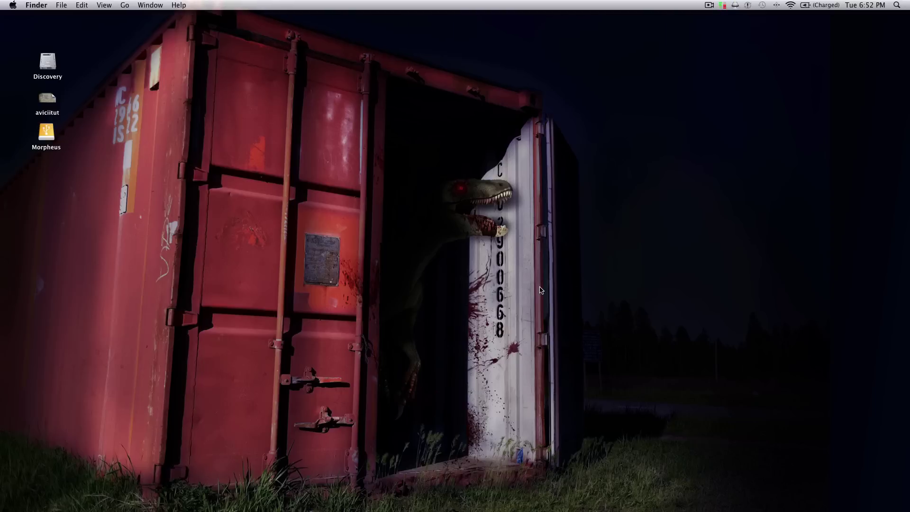
mouse_move(802, 499)
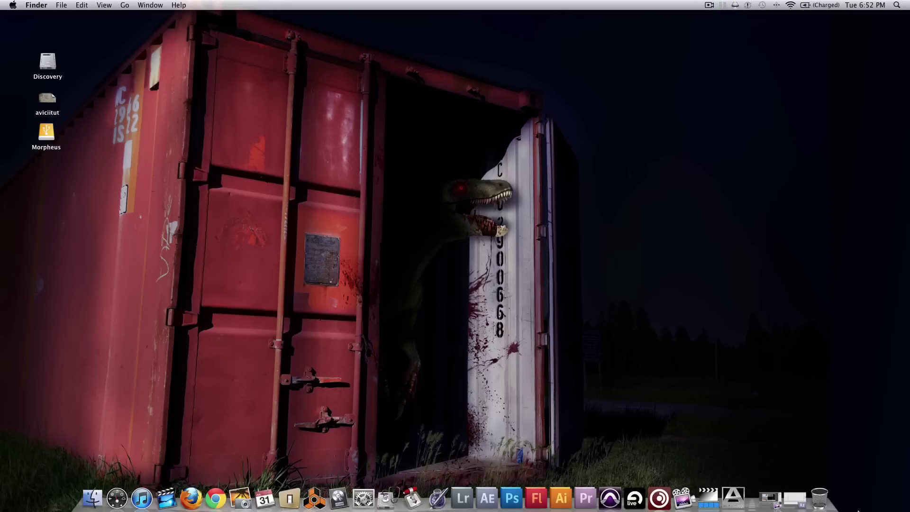
left_click(796, 495)
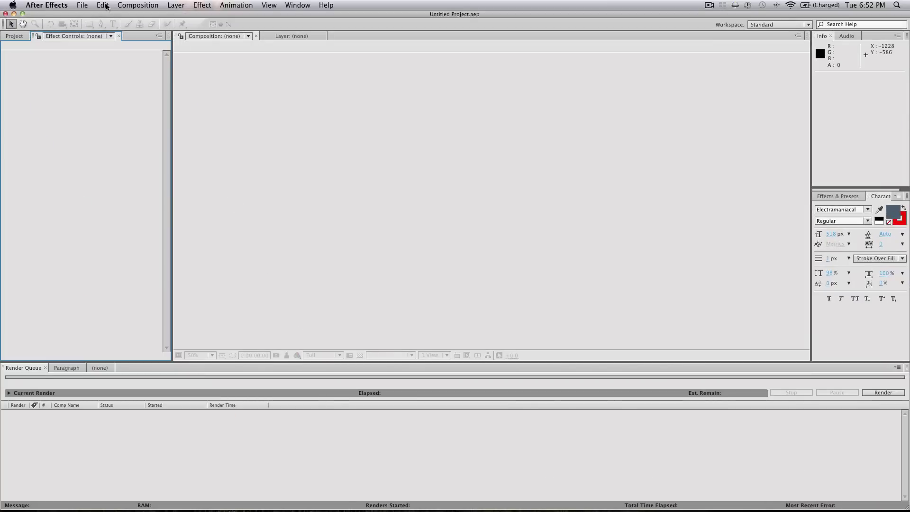
- Create Comp 1 at 1280×720, 24 fps, 0:05:00:00 duration with a black background
left_click(130, 5)
left_click(136, 18)
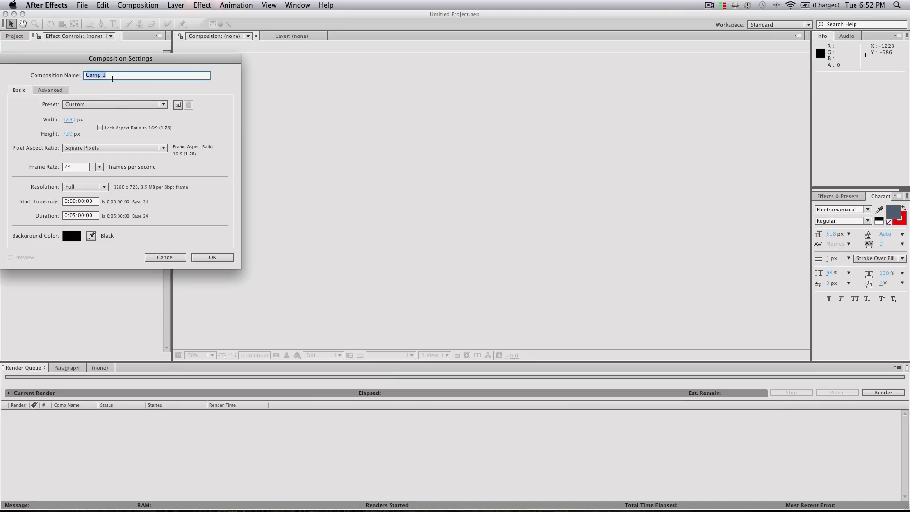
left_click(201, 259)
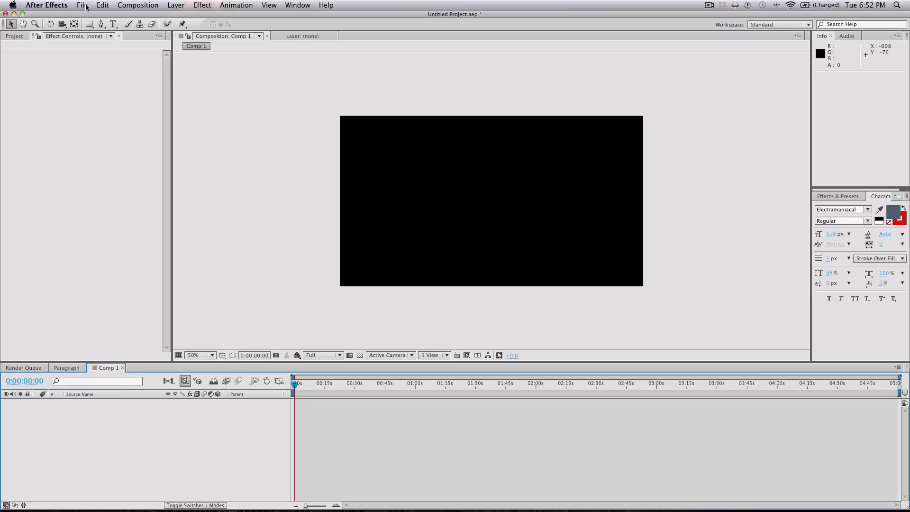
- Import TYCO Build up, Drop, Recover EP LF.jpg and place it as a layer in Comp 1
left_click(82, 6)
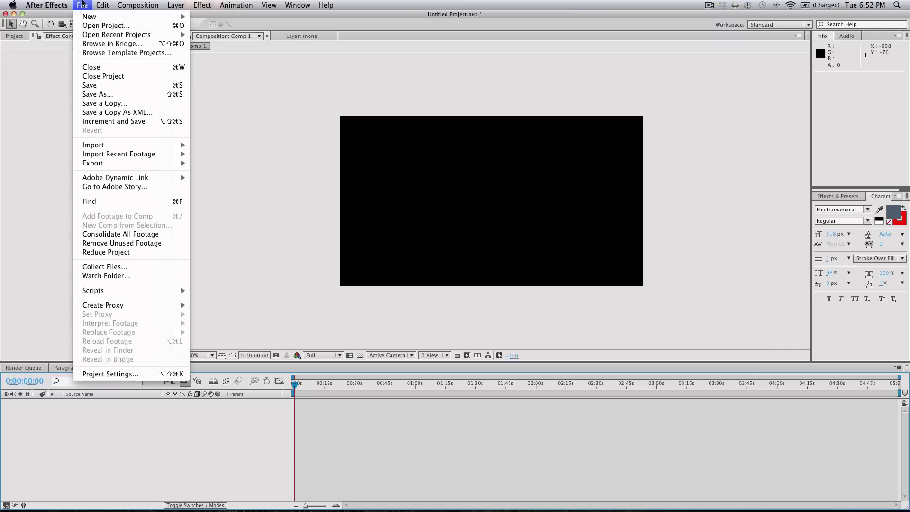
mouse_move(175, 146)
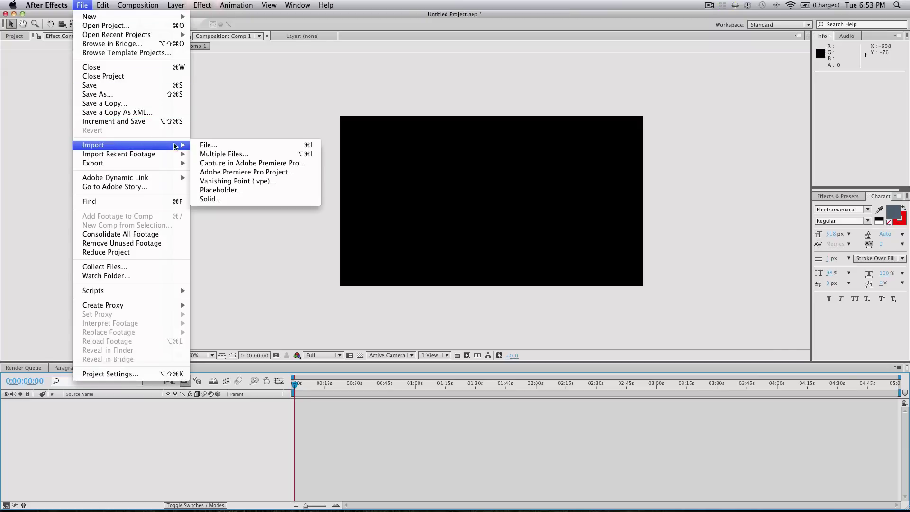
left_click(214, 144)
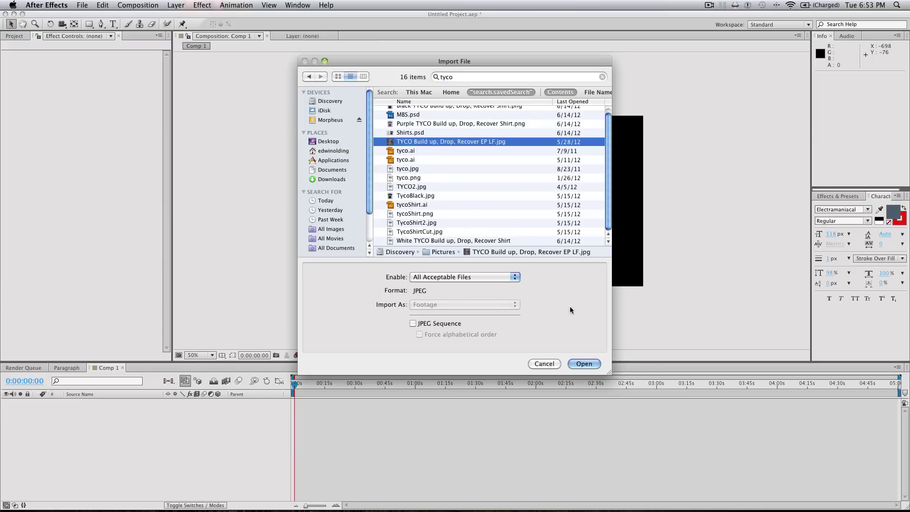
left_click(585, 364)
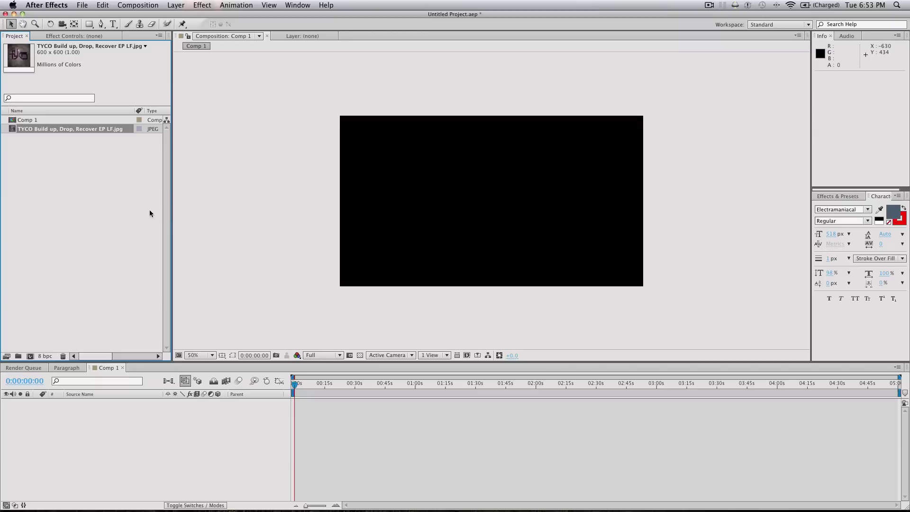
left_click_drag(13, 131, 424, 198)
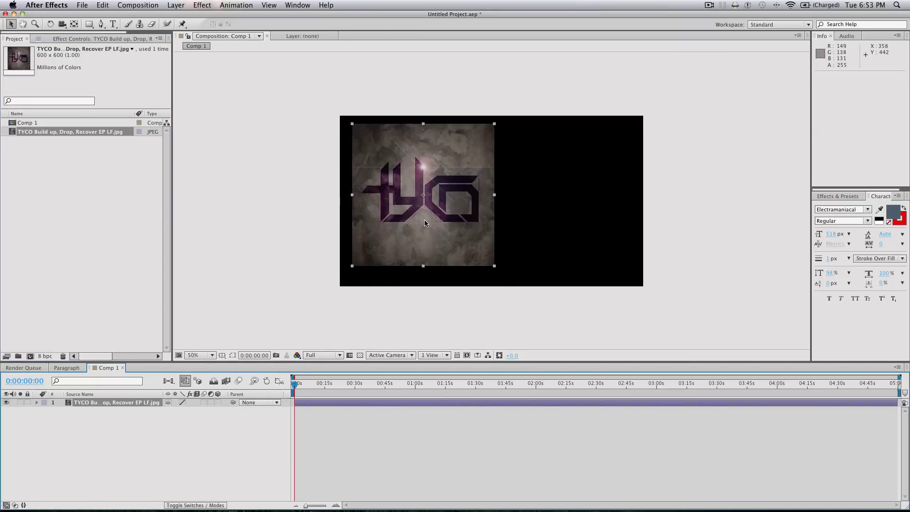
left_click(520, 220)
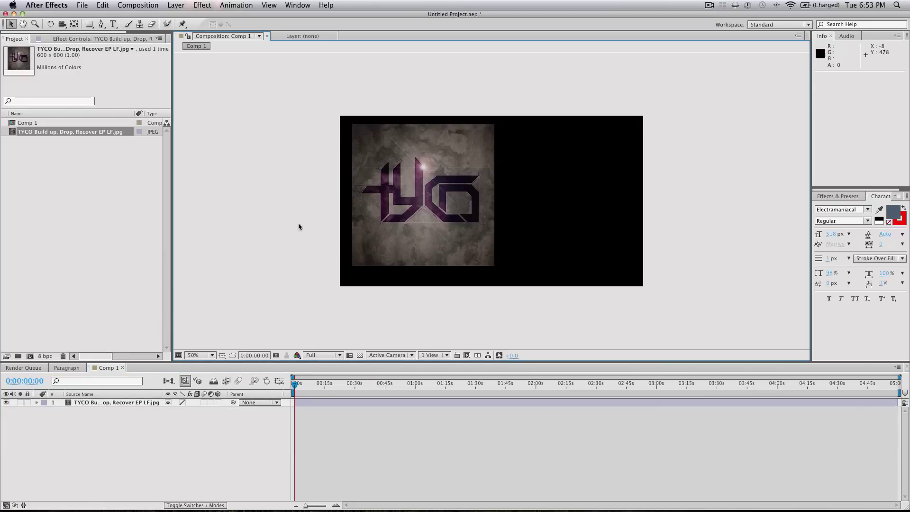
- Add a 1280×720 black solid, Black Solid 1, above the album art layer
left_click(175, 6)
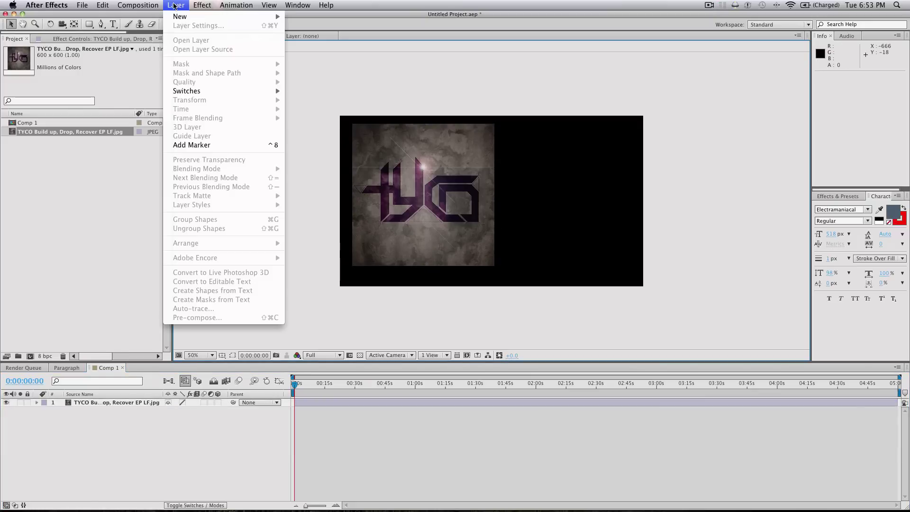
mouse_move(180, 16)
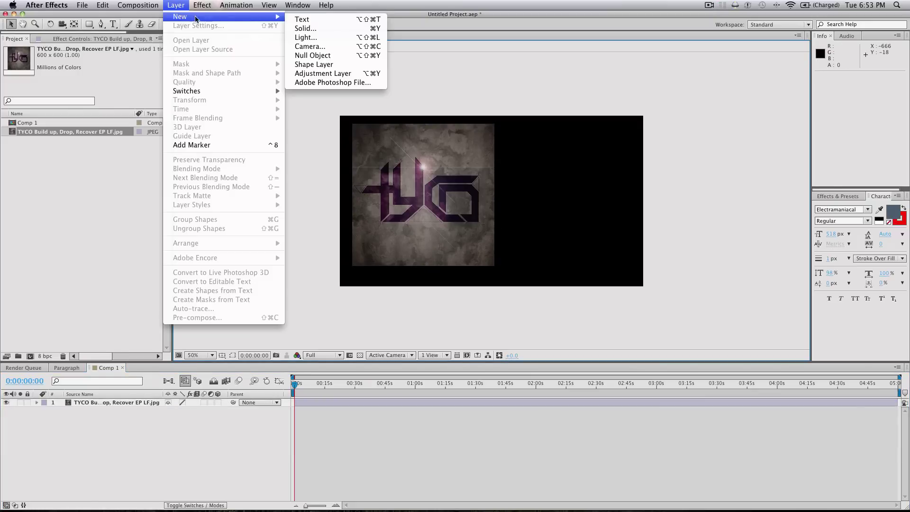
left_click(321, 28)
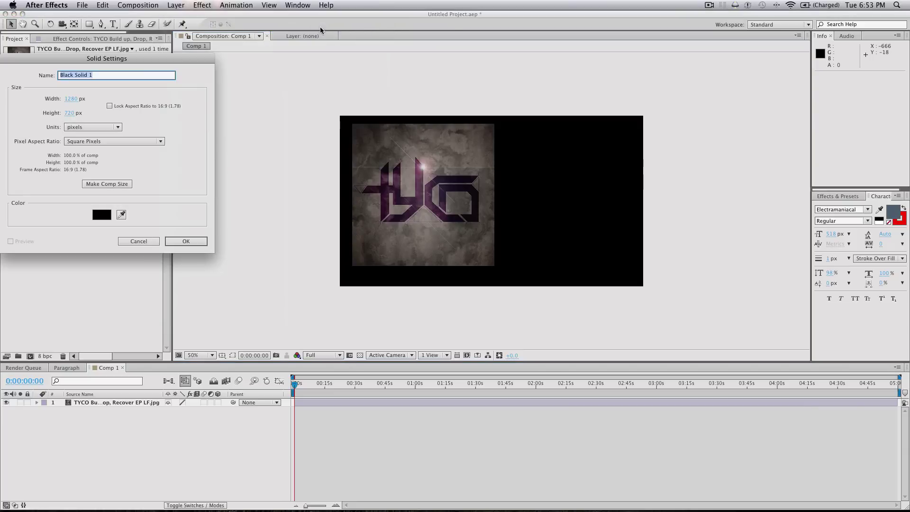
left_click(185, 241)
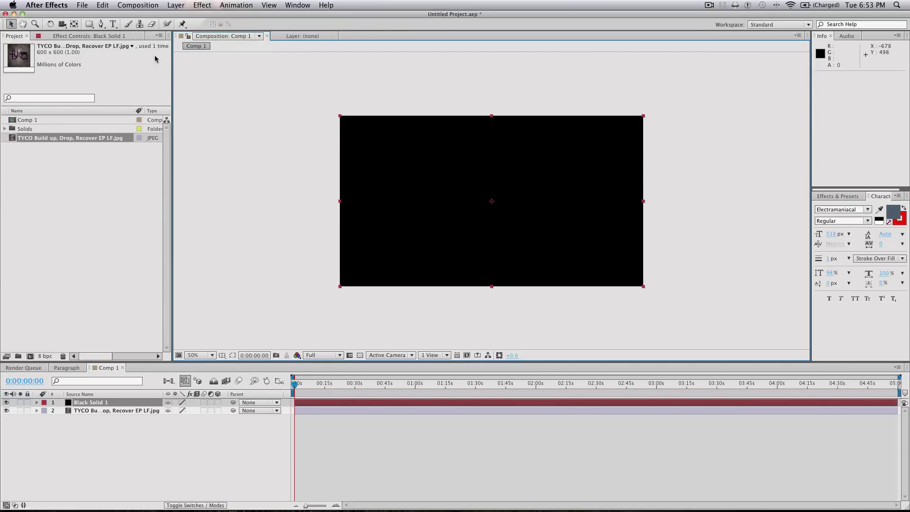
- Apply Audio Spectrum to Black Solid 1, running its path from bottom-right to top-right corner
left_click(202, 5)
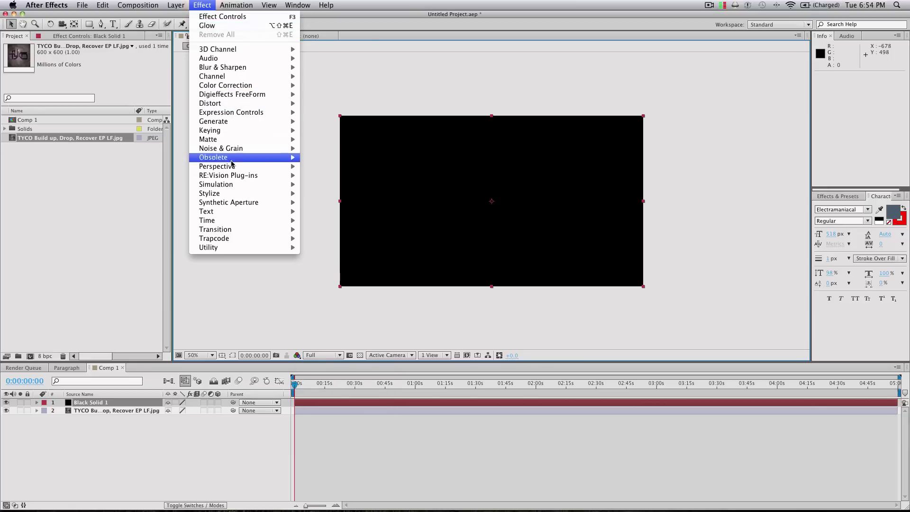
mouse_move(236, 122)
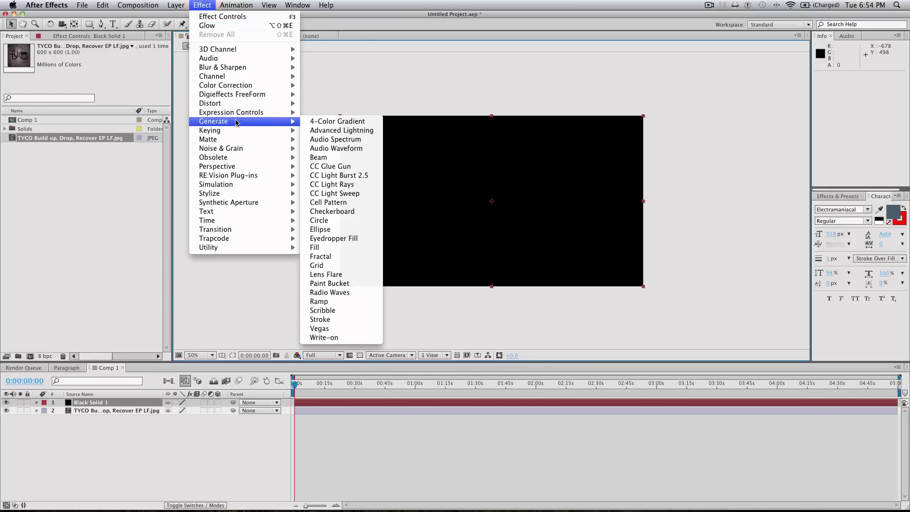
left_click(357, 144)
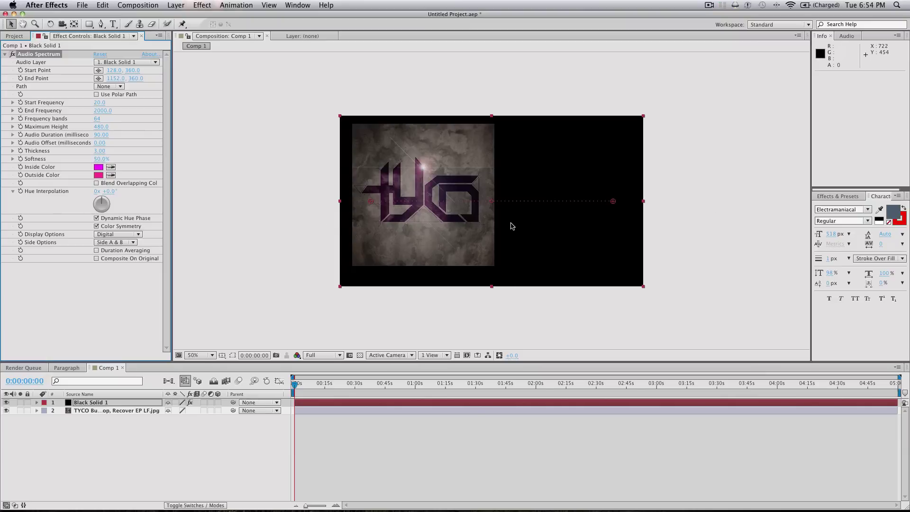
left_click_drag(614, 201, 643, 115)
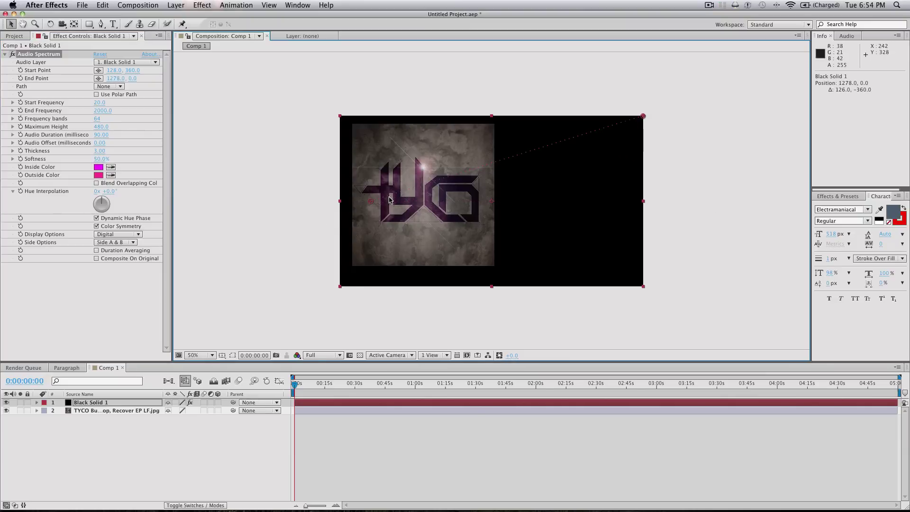
left_click_drag(371, 201, 643, 286)
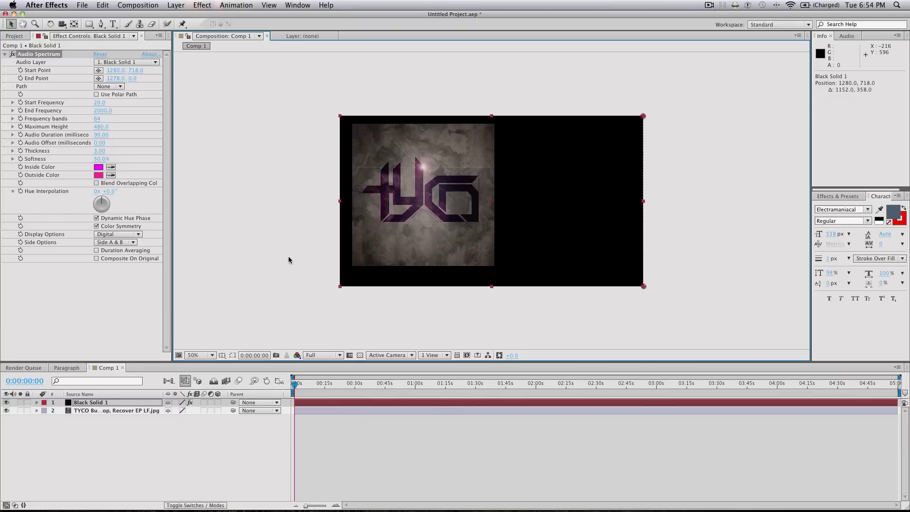
left_click(245, 447)
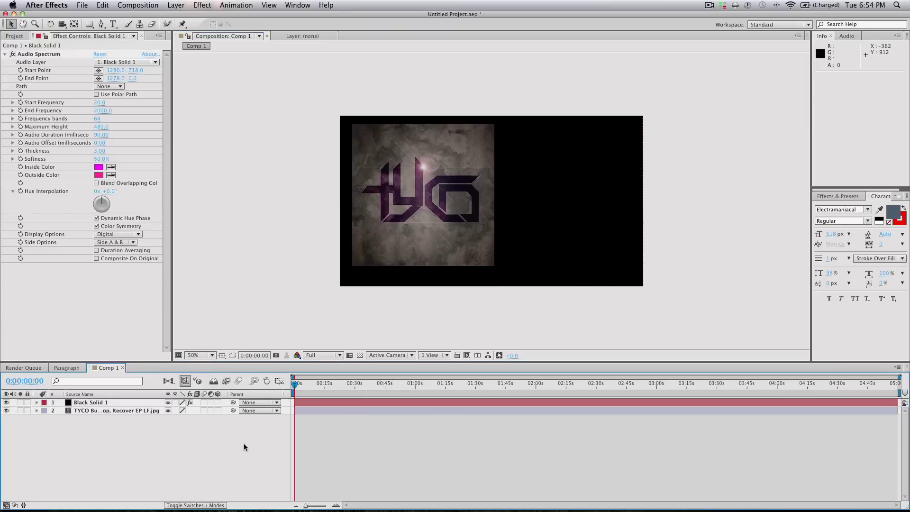
- Import Rise.mp3, found by searching 'rise tyco' on the Discovery drive
left_click(82, 5)
mouse_move(95, 9)
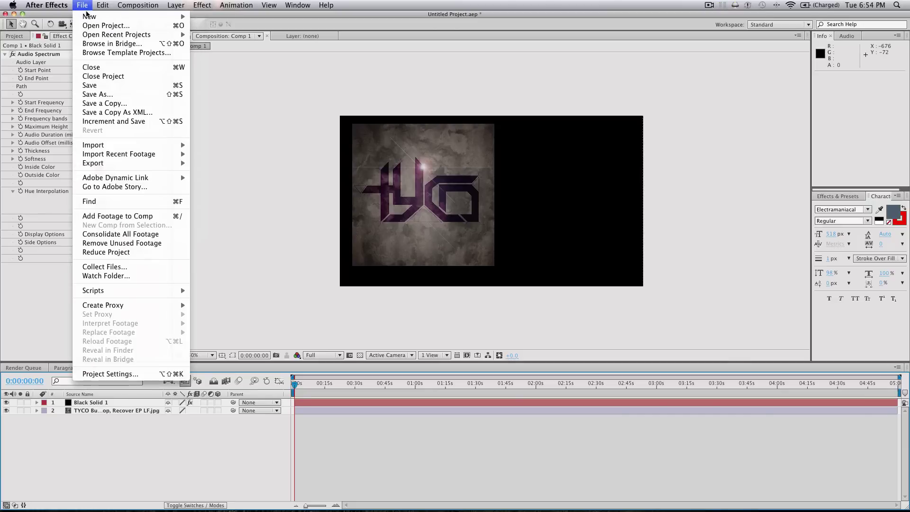
mouse_move(112, 146)
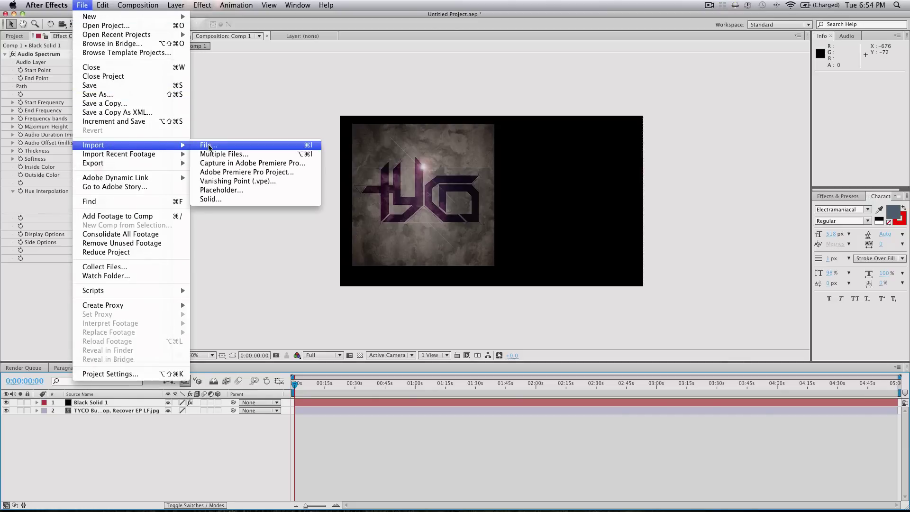
left_click(225, 147)
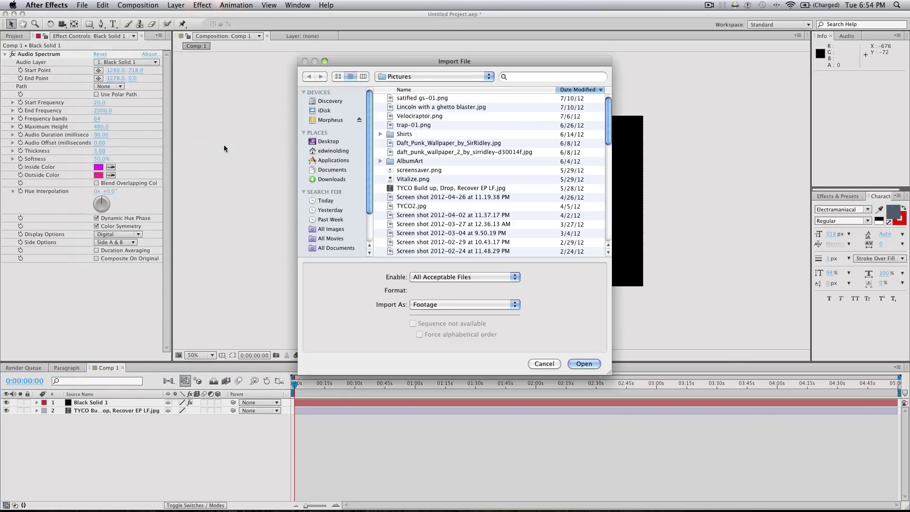
left_click(331, 102)
left_click(548, 78)
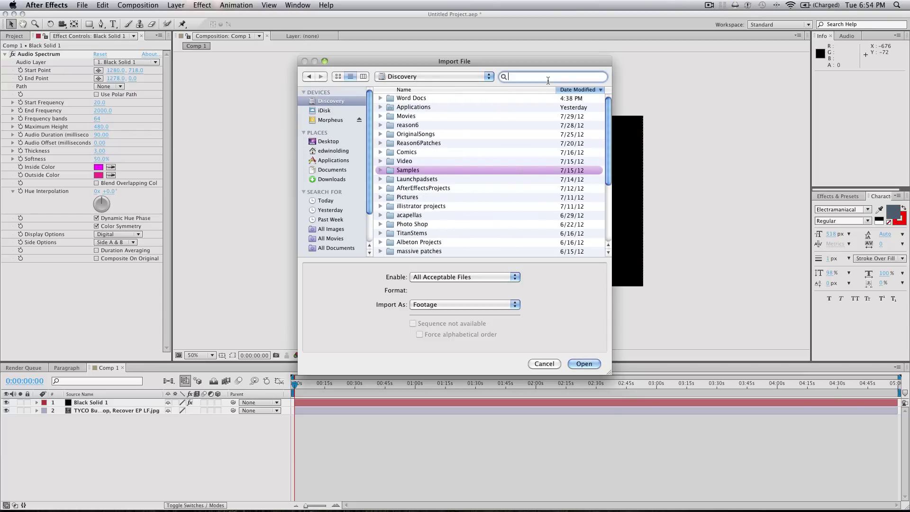
type("rise tyco")
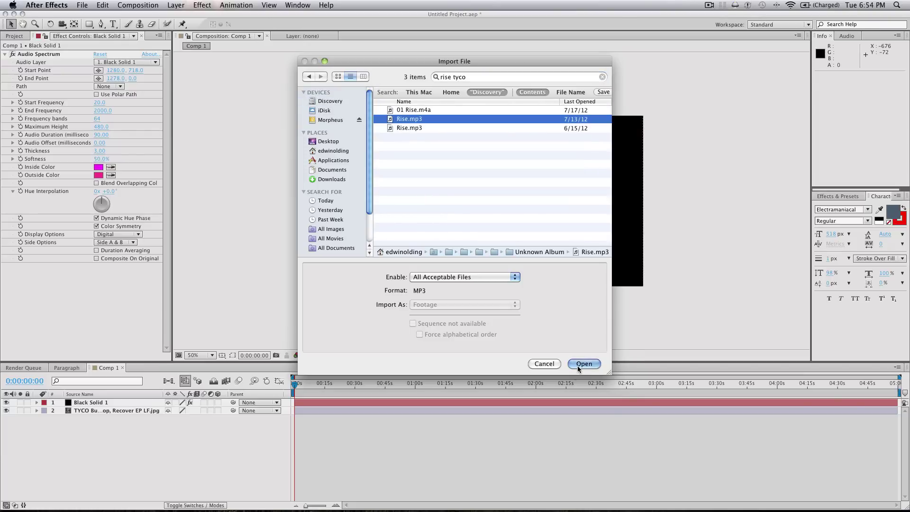
left_click(584, 364)
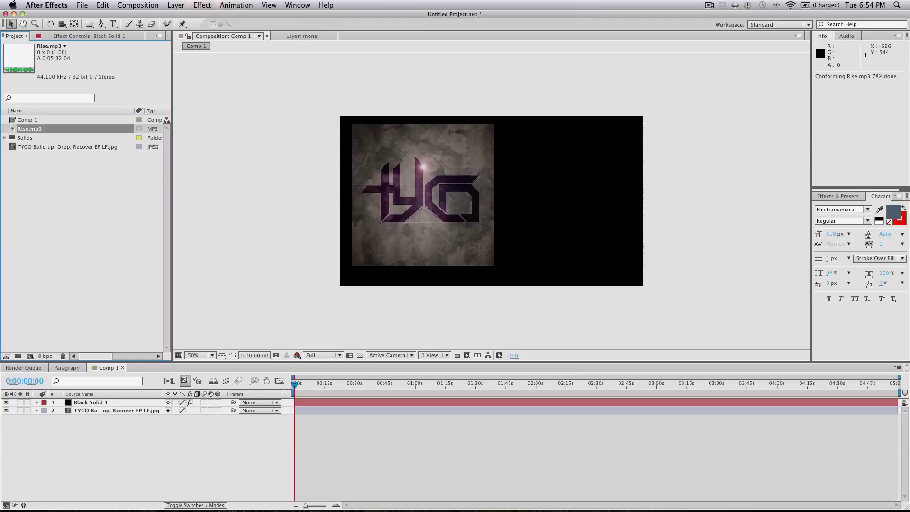
- Add Rise.mp3 to the timeline and set the Audio Spectrum's Audio Layer to 3. Rise.mp3
left_click_drag(33, 126, 95, 428)
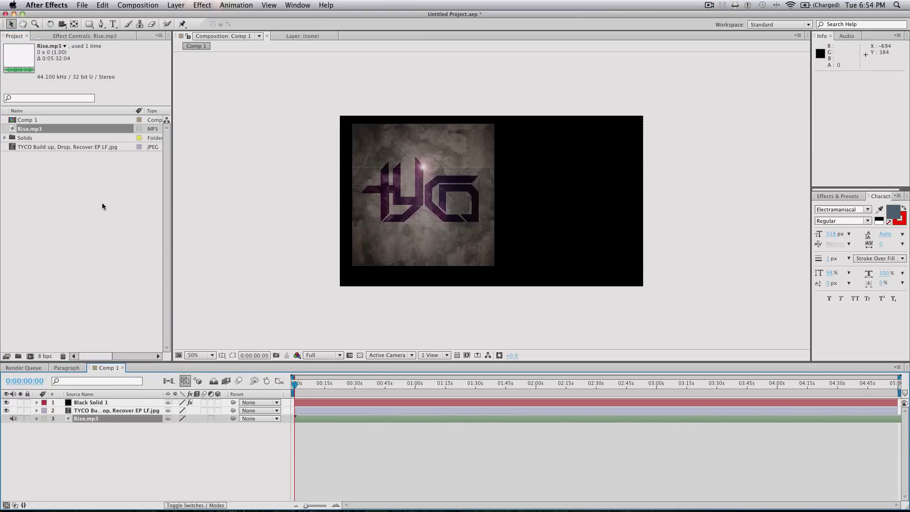
left_click(97, 403)
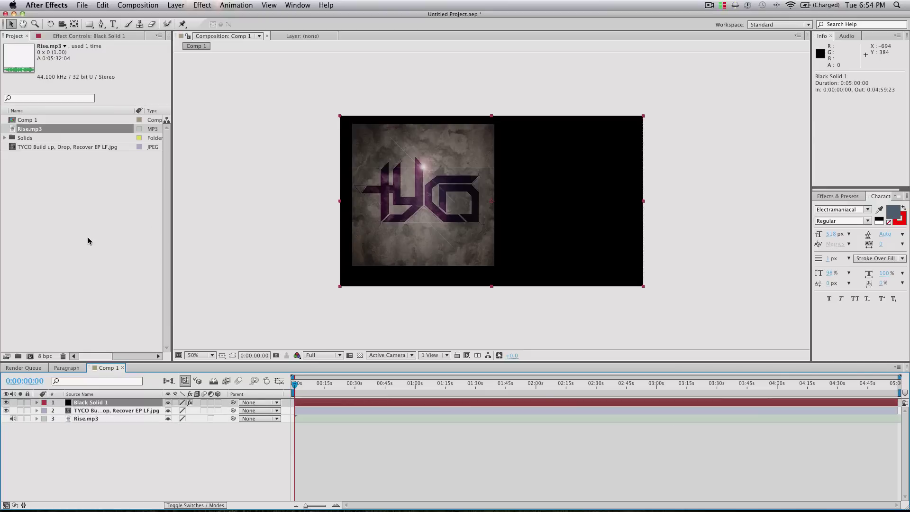
left_click(76, 37)
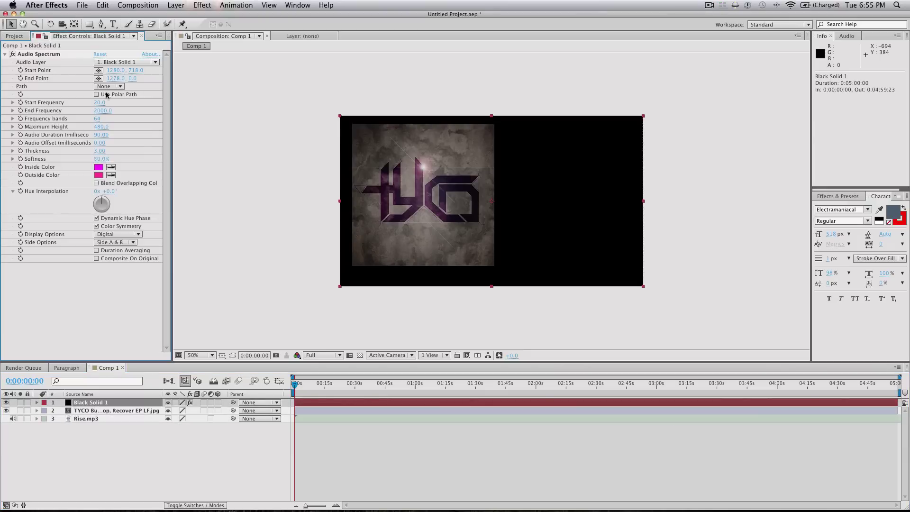
left_click(114, 63)
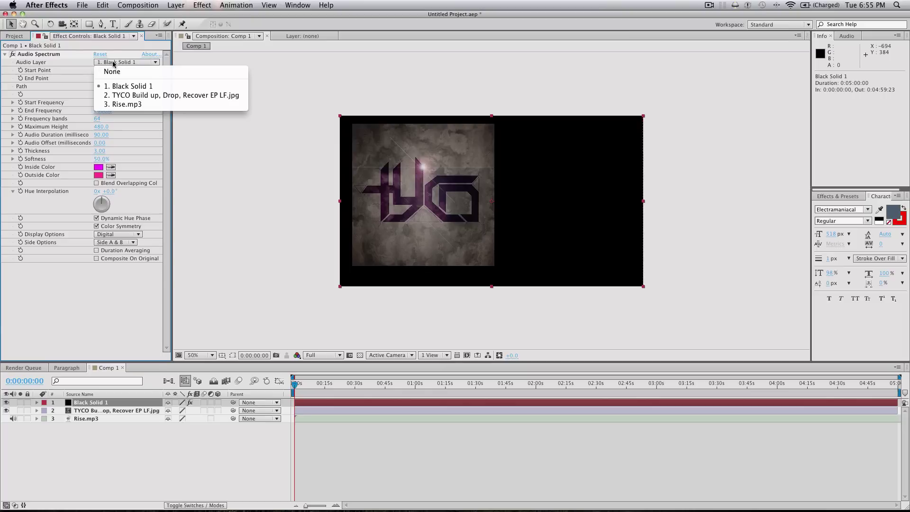
left_click(153, 109)
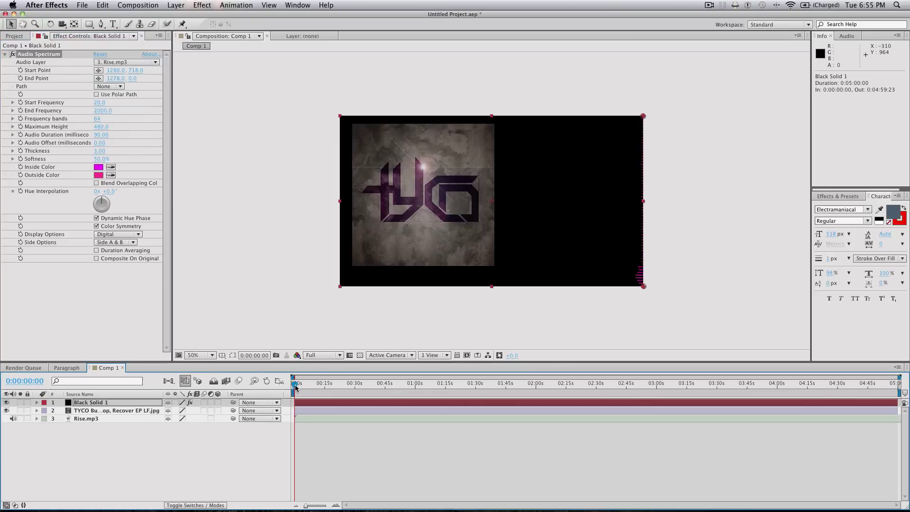
left_click_drag(296, 387, 361, 390)
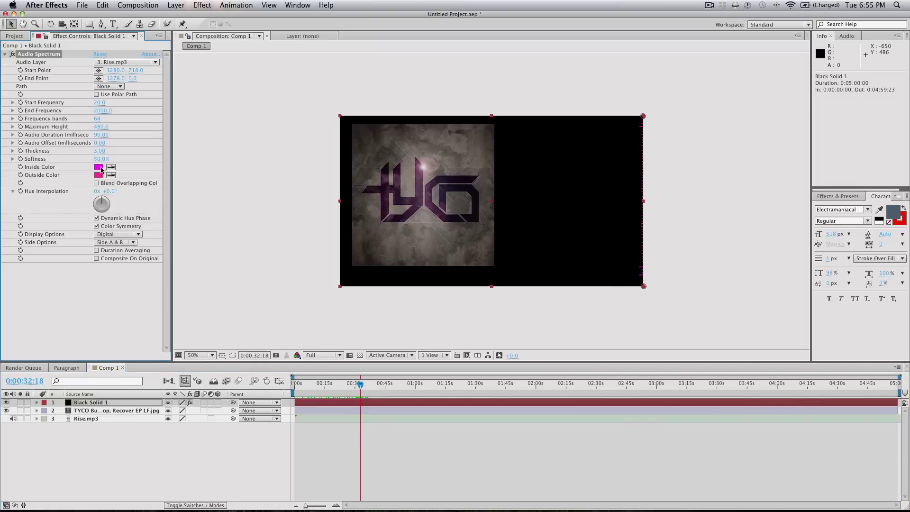
- Set the Audio Spectrum Inside and Outside Colors to white (FFFFFF) and start a preview
left_click(99, 167)
left_click_drag(33, 98, 4, 63)
left_click(216, 74)
left_click(98, 175)
left_click_drag(50, 115, 3, 63)
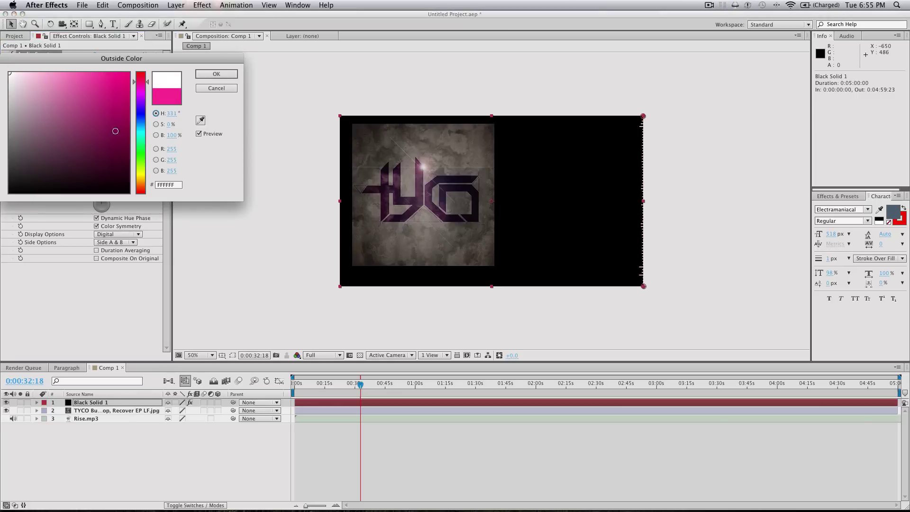
left_click(223, 75)
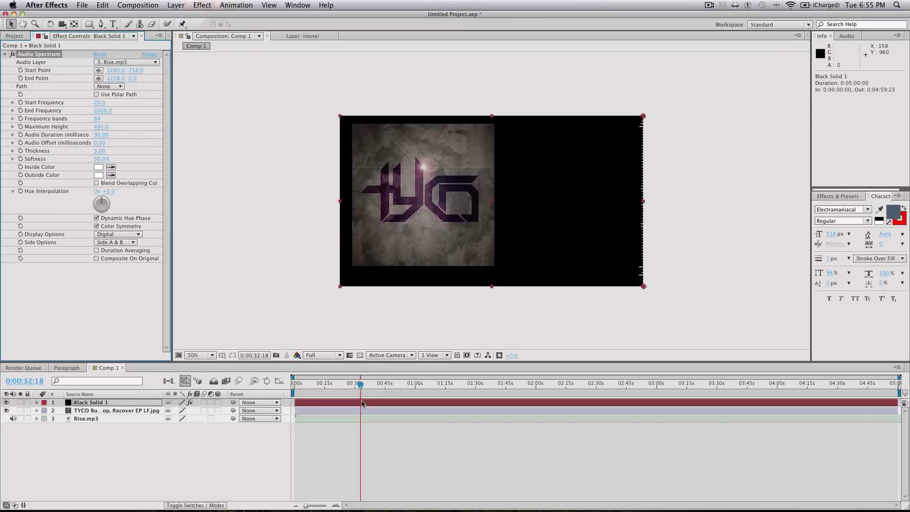
key("space")
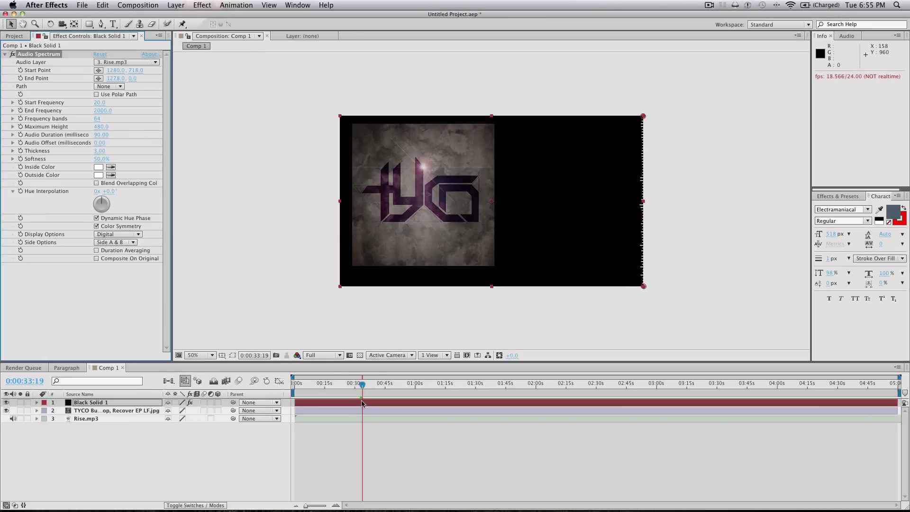
- Tweak the Audio Spectrum: thicker lines, more frequency bands, and softness returned to zero
left_click_drag(364, 386, 394, 385)
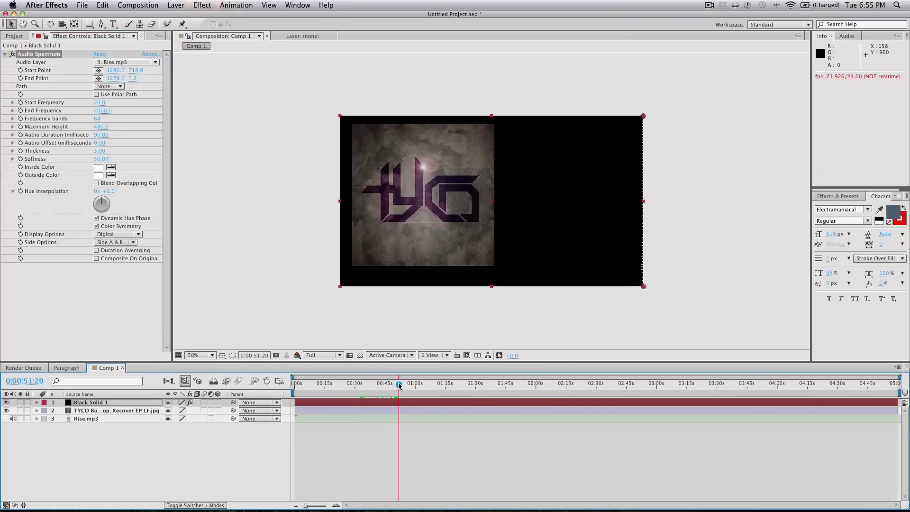
left_click_drag(103, 152, 108, 152)
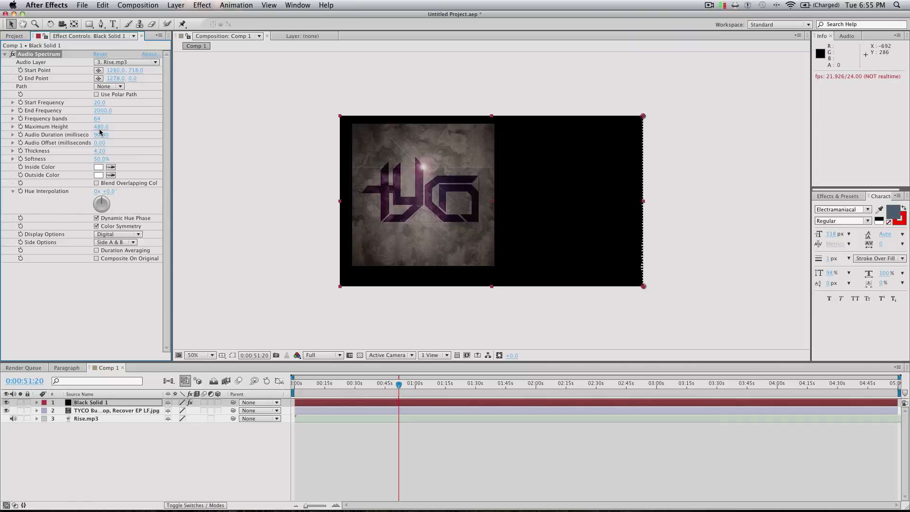
mouse_move(98, 119)
left_mouse_down()
mouse_move(118, 118)
mouse_move(86, 120)
left_mouse_up()
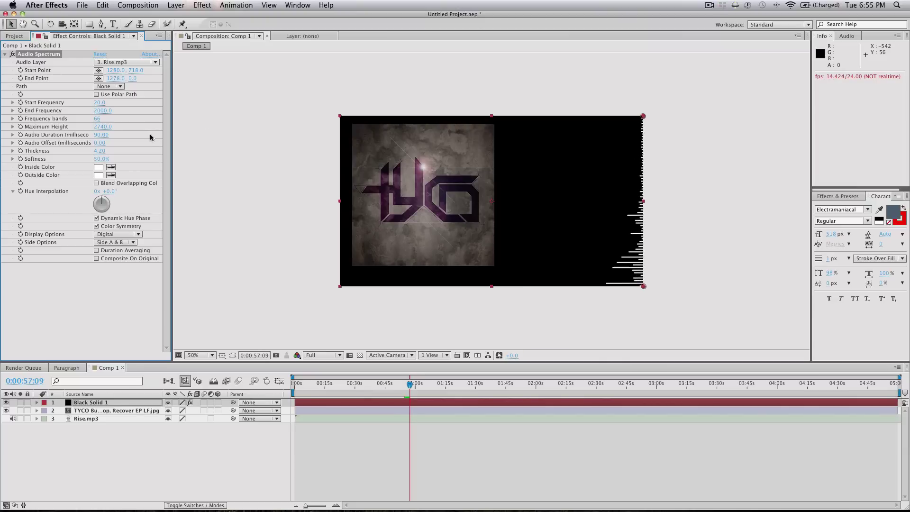
left_click_drag(101, 158, 124, 160)
left_click_drag(183, 161, 67, 157)
- Preview the comp to watch the white spectrum bars pulse along the right edge
key("space")
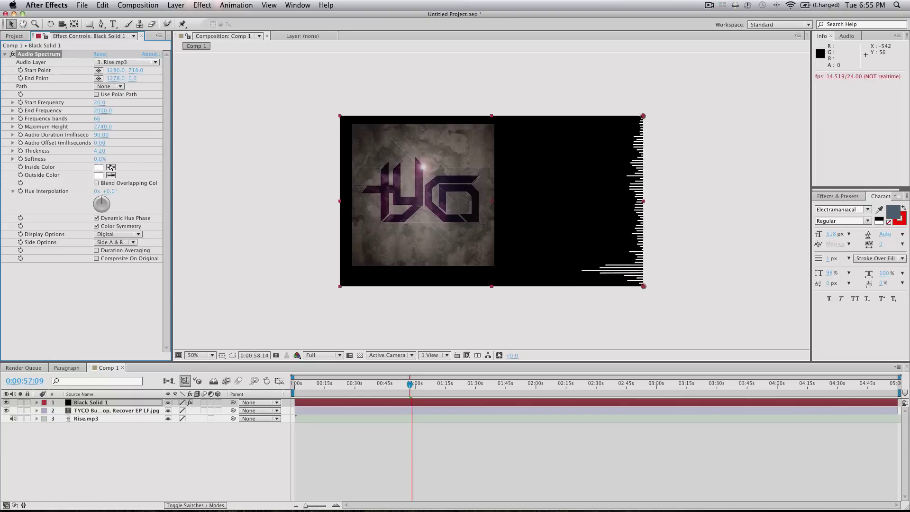
key("space")
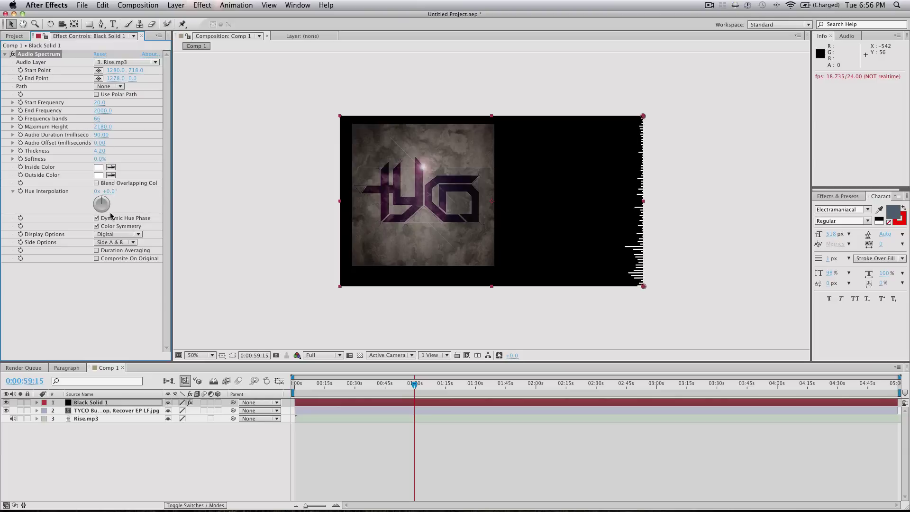
key("space")
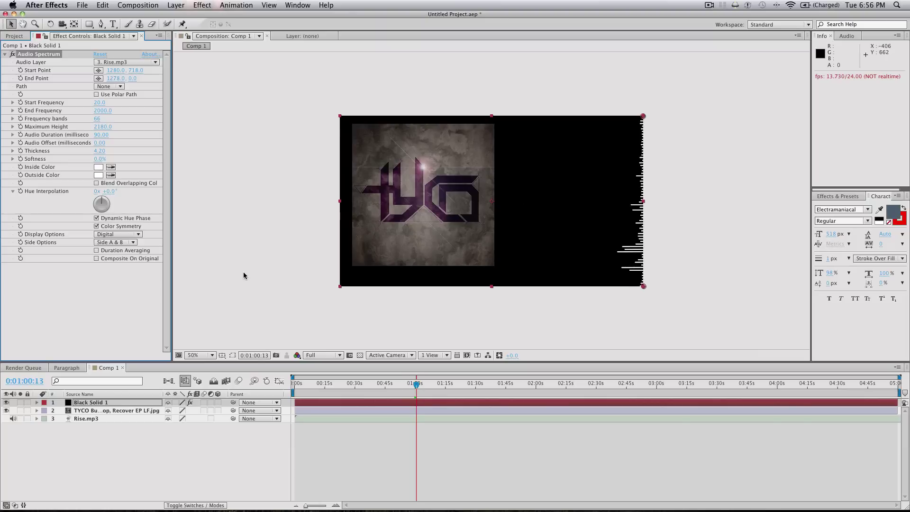
left_click(127, 235)
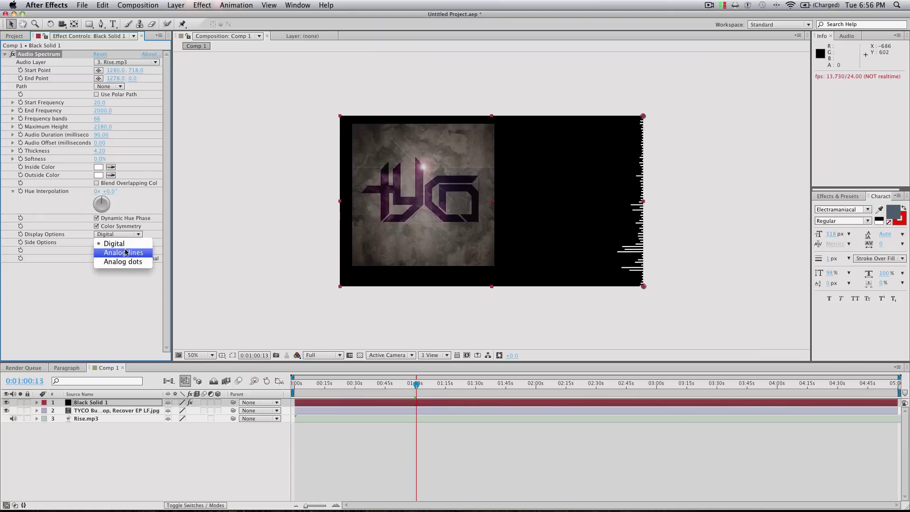
left_click(124, 252)
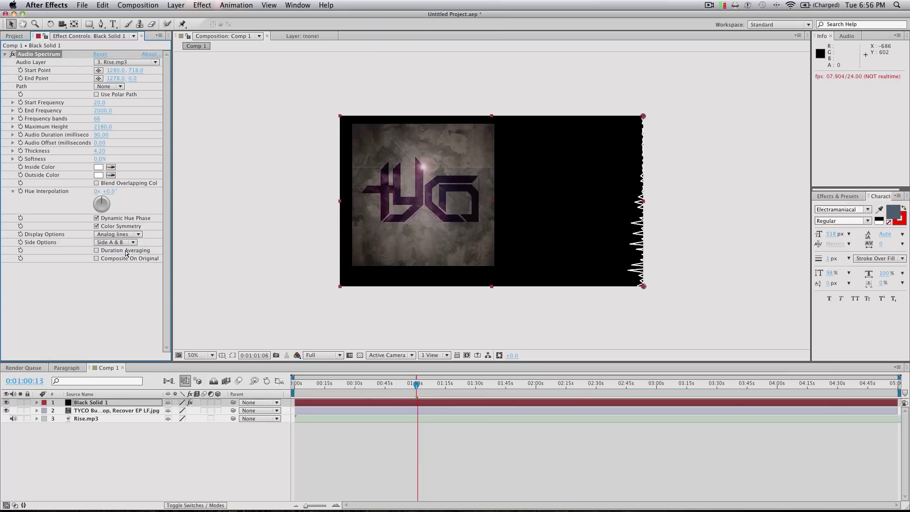
left_click(121, 235)
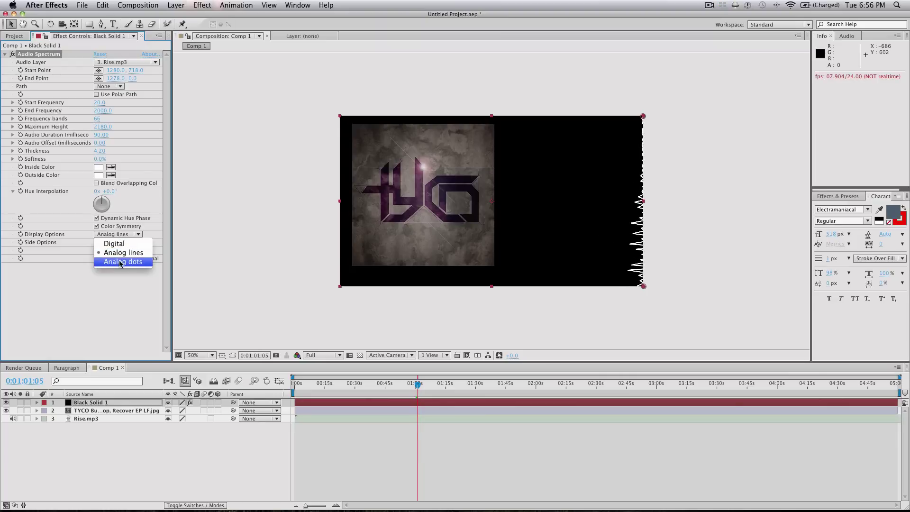
left_click(123, 262)
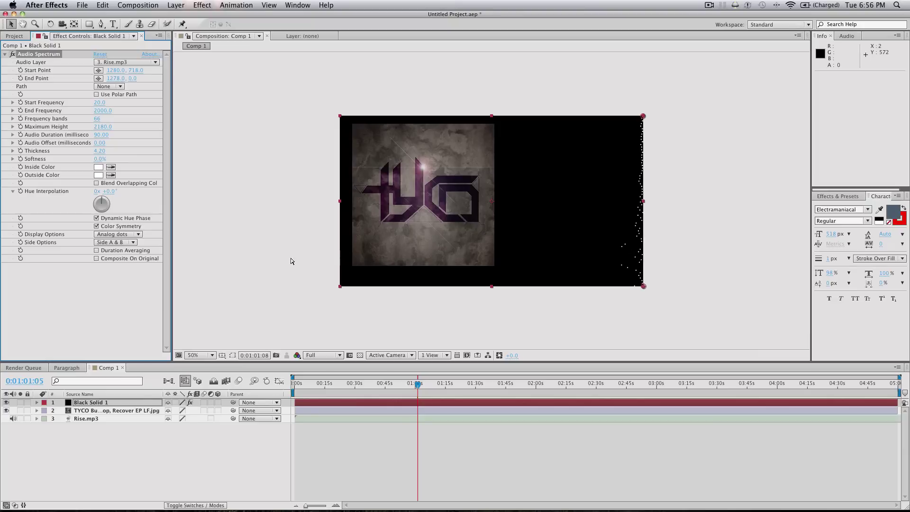
left_click(118, 244)
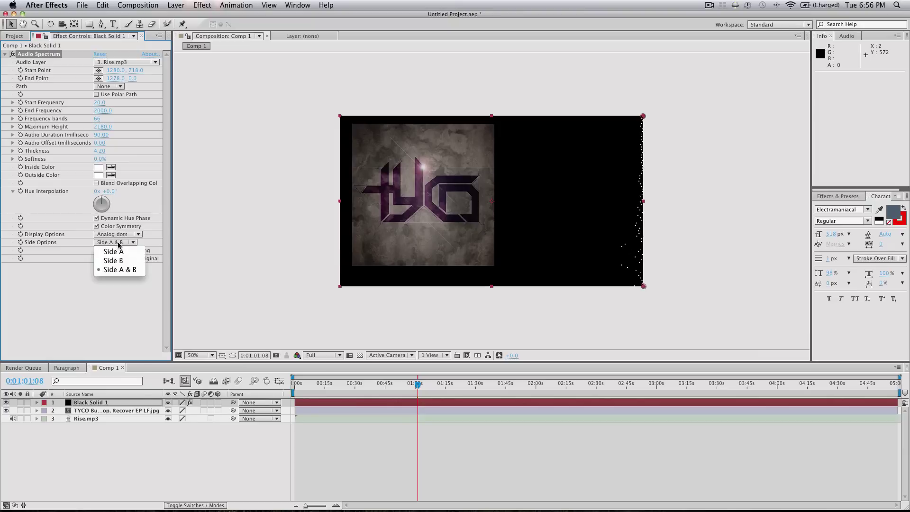
left_click(216, 246)
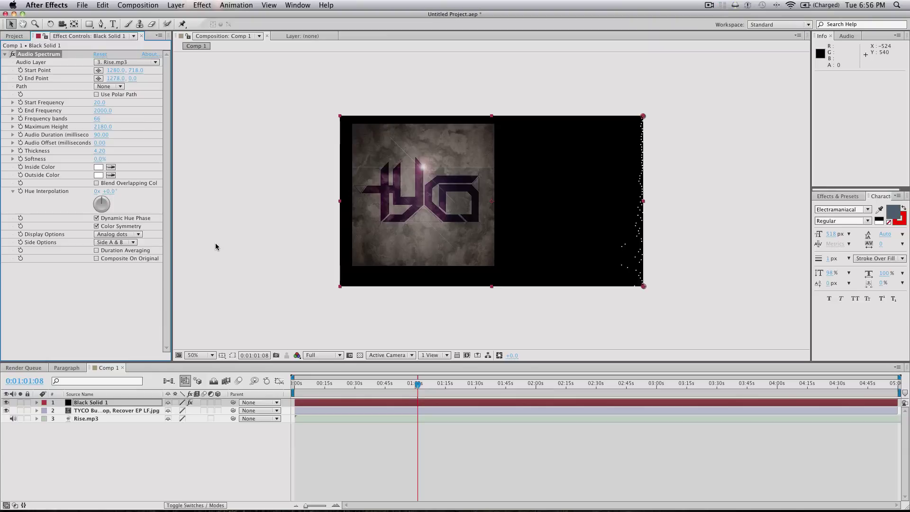
key("Home")
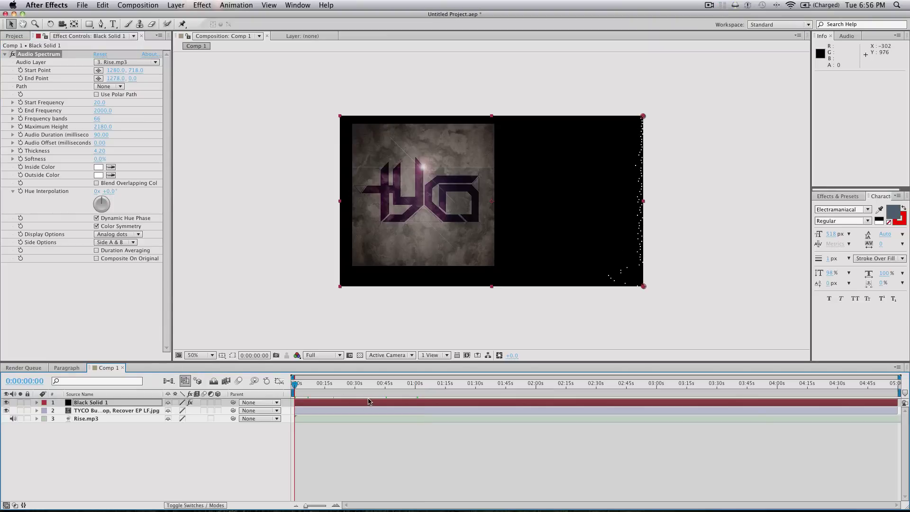
left_click(121, 236)
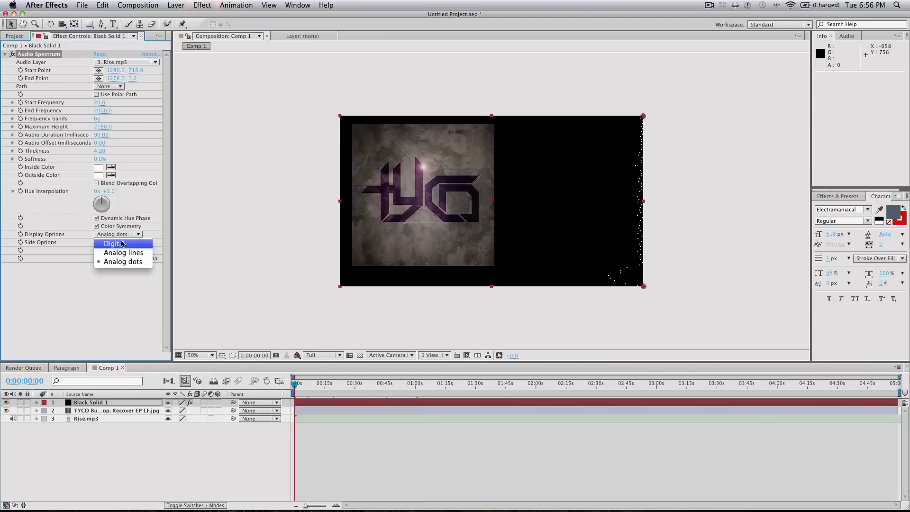
left_click(117, 240)
key("space")
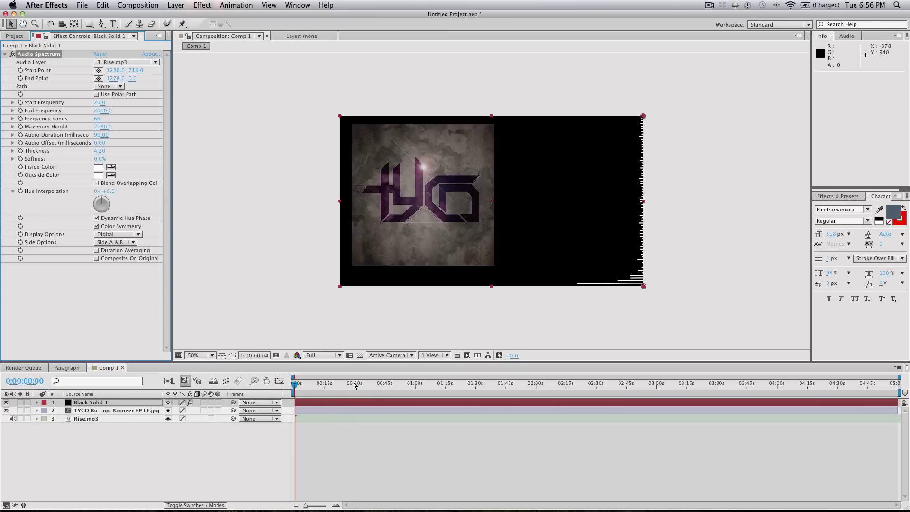
- Add Comp 1 to the Render Queue with Best Settings and Lossless output to Comp 1.mov
left_click(136, 5)
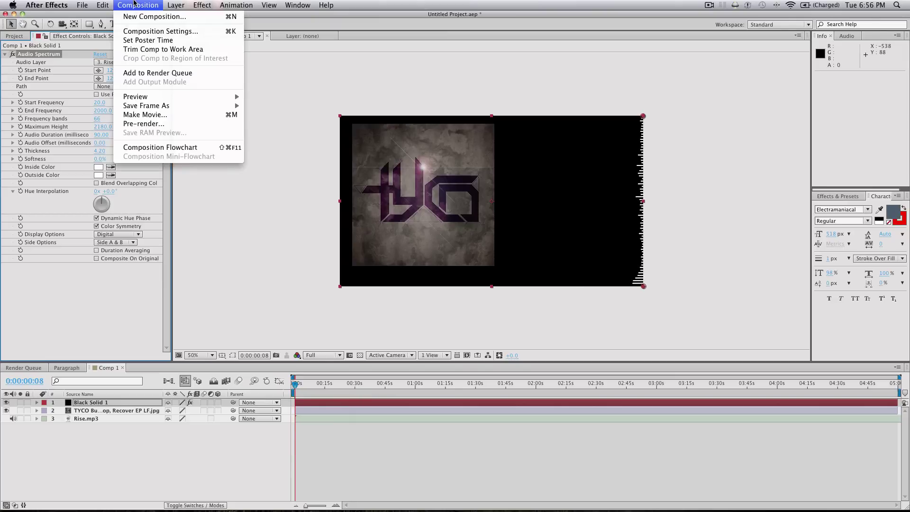
left_click(166, 74)
left_click(79, 428)
left_click(200, 358)
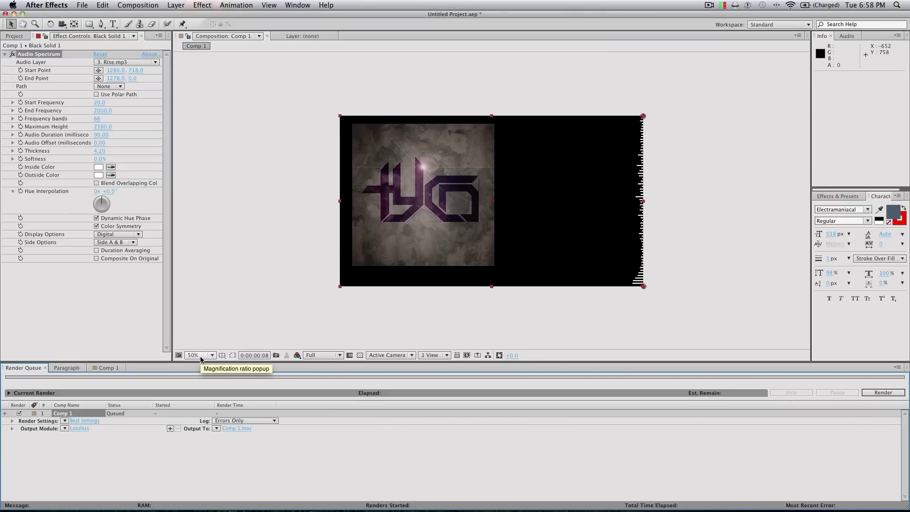
- Set Comp 1's output module format to H.264 and enable audio output
left_click(78, 428)
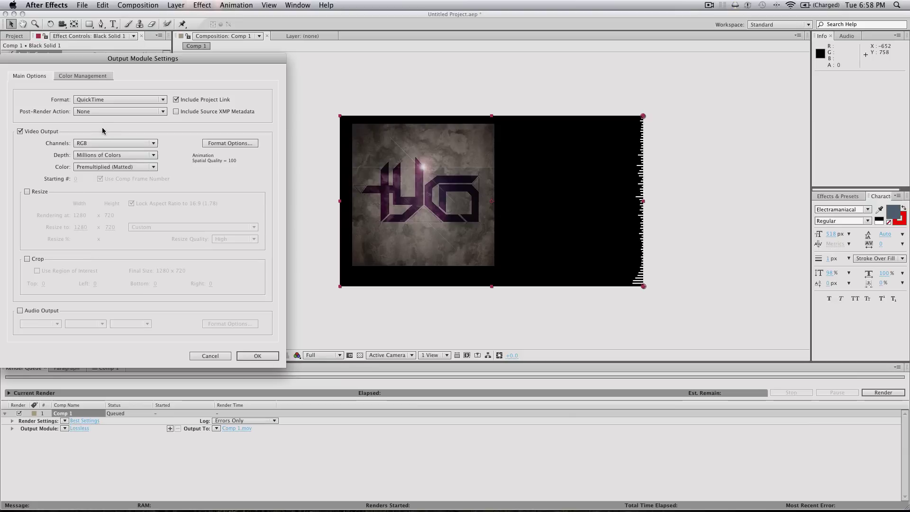
left_click(103, 101)
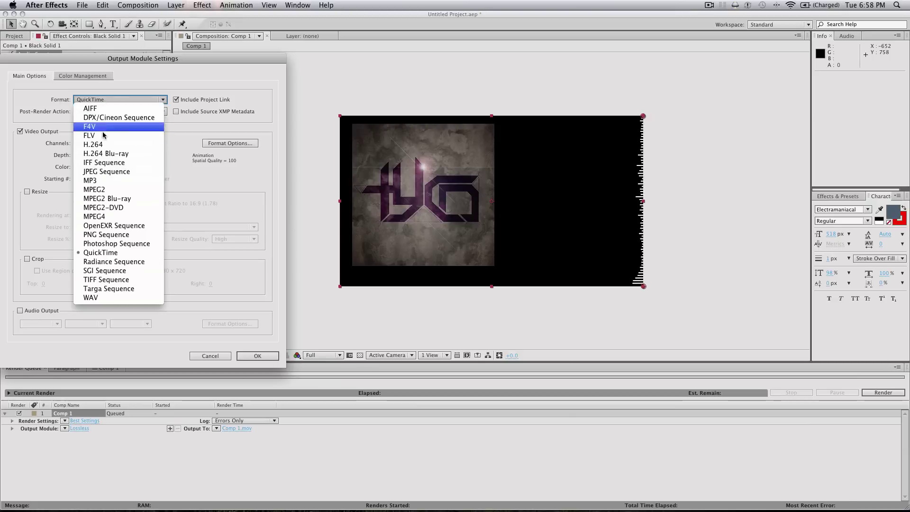
left_click(125, 147)
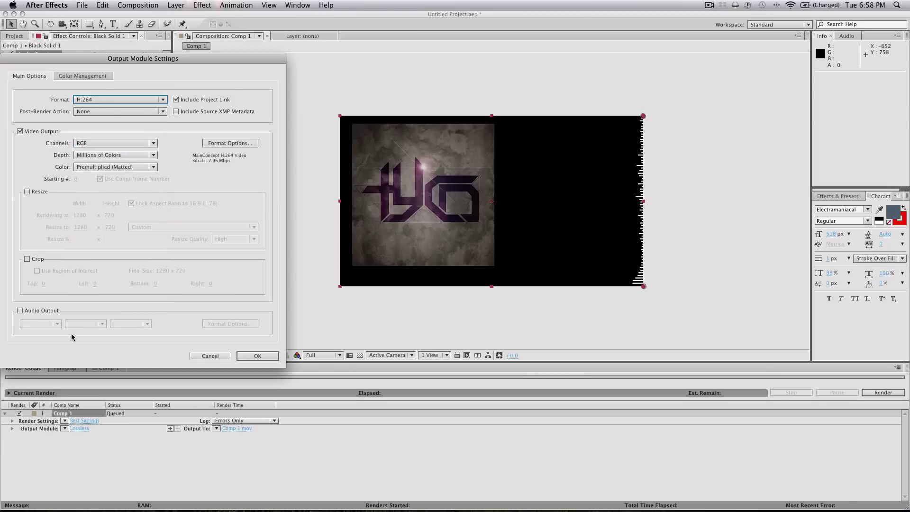
left_click(20, 311)
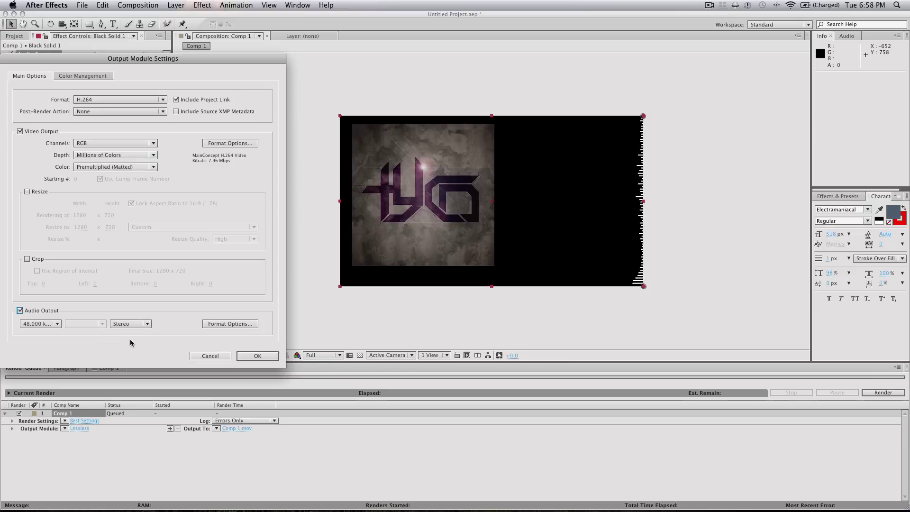
- Set the AAC audio bitrate to 320 kbps and apply the H.264 output settings
left_click(220, 325)
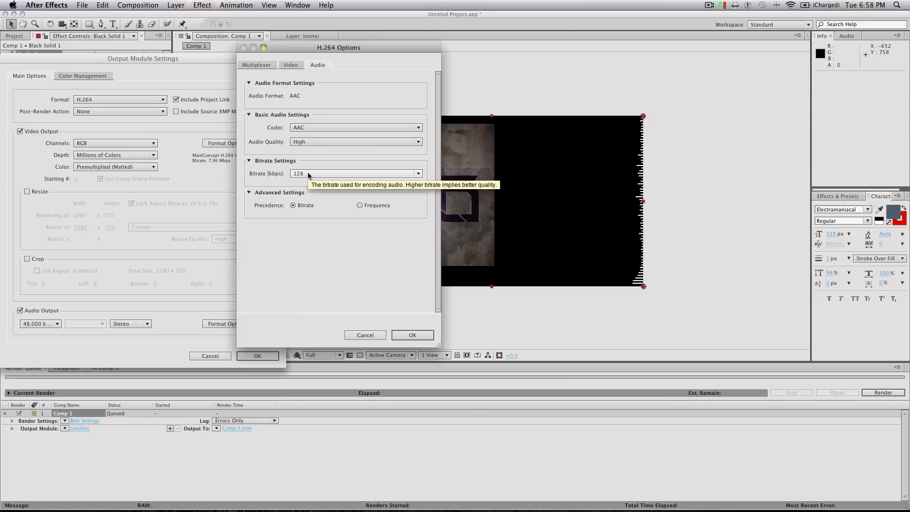
left_click(308, 175)
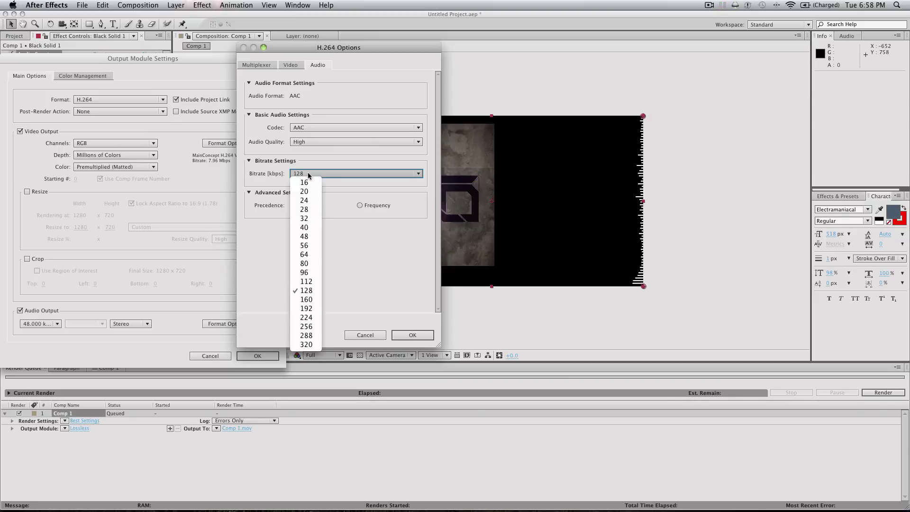
left_click(303, 349)
left_click(411, 334)
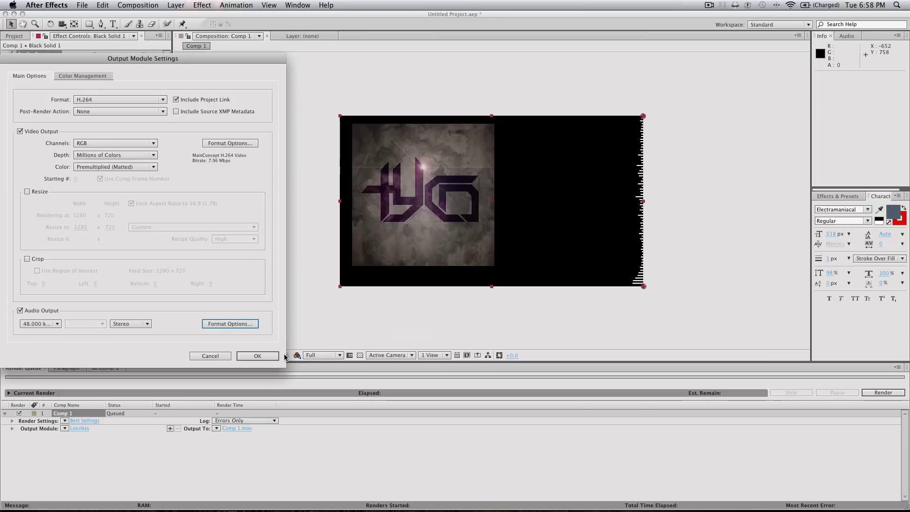
left_click(270, 356)
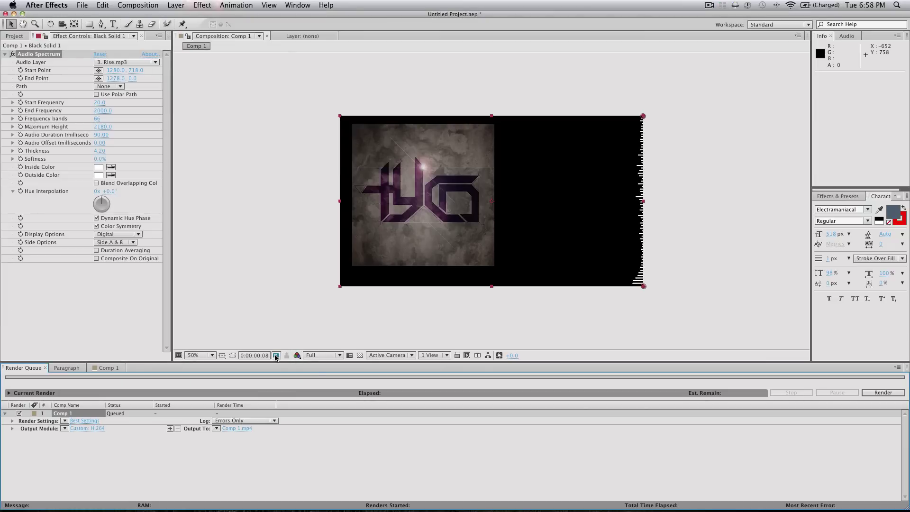